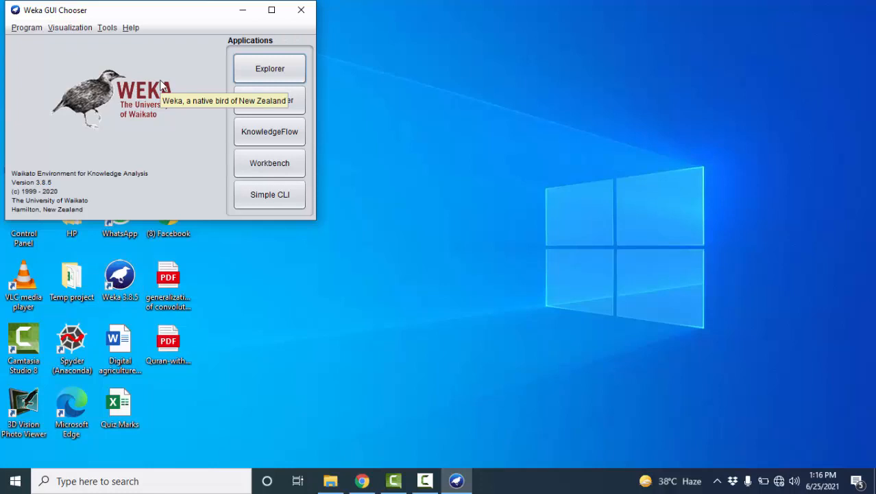
# Open the Explorer and browse for a data file in C:\Program Files\Weka-3-8-5\data.
pyautogui.click(260, 77)
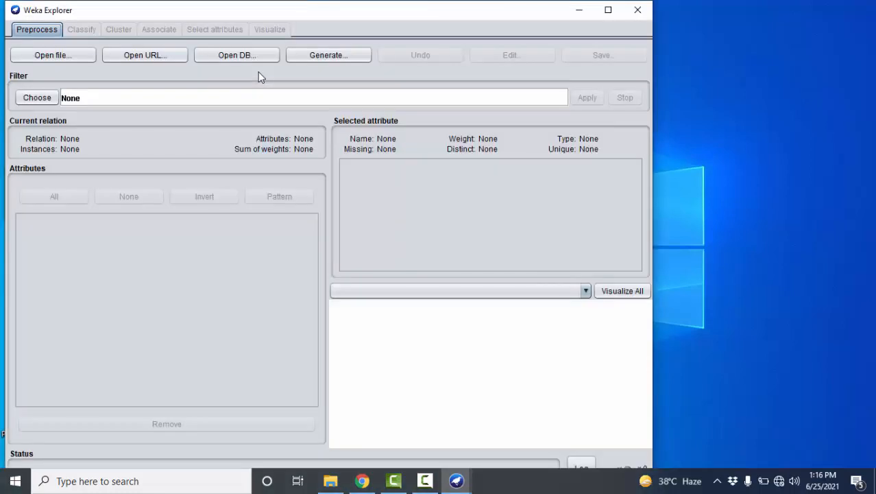
pyautogui.click(71, 56)
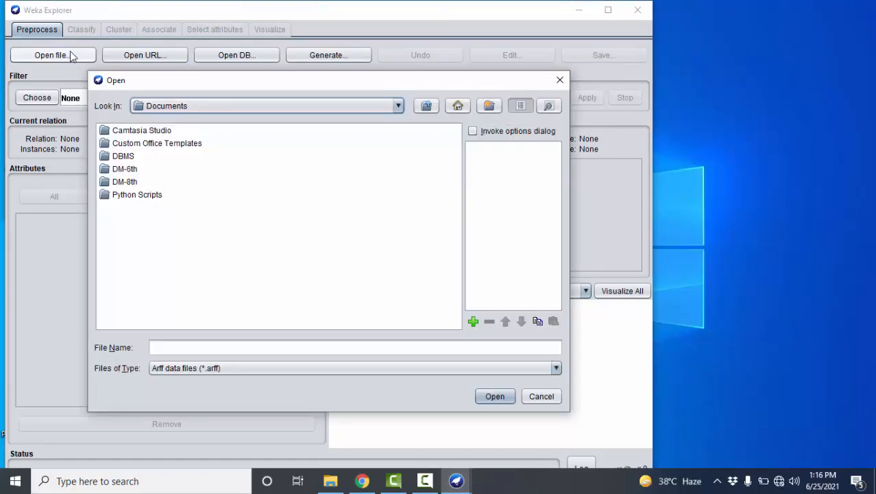
pyautogui.click(398, 107)
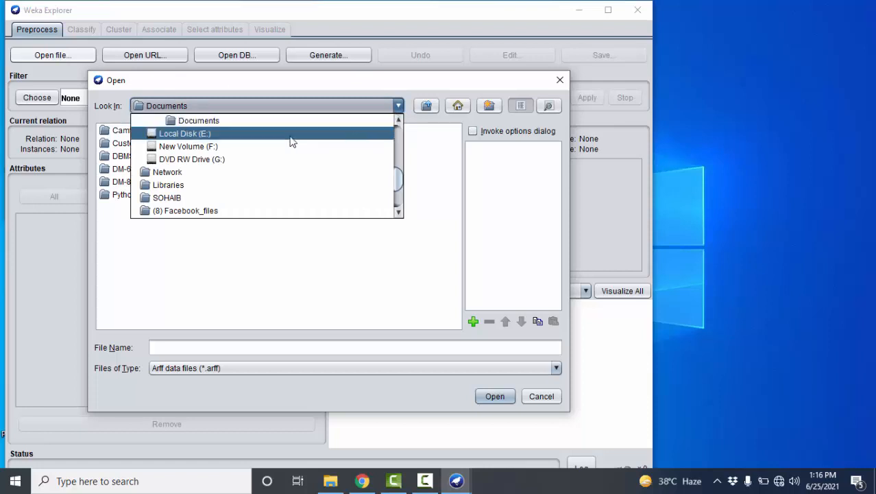
pyautogui.moveTo(398, 178); pyautogui.dragTo(398, 157)
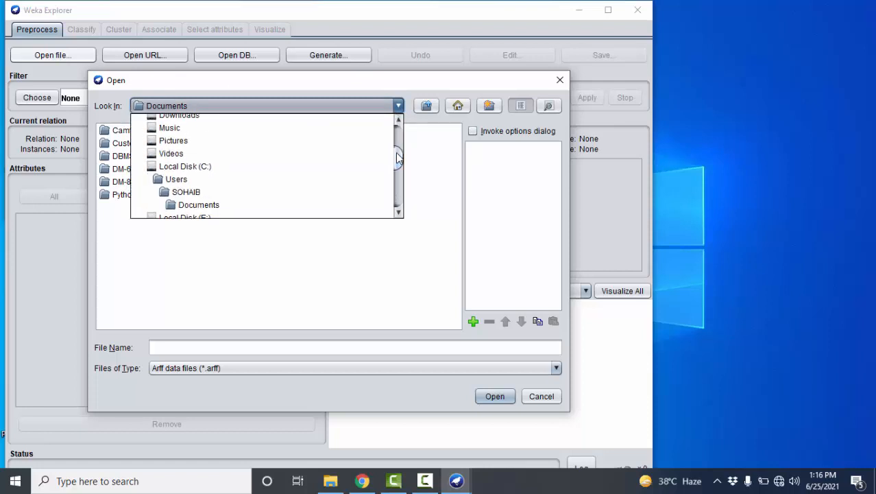
pyautogui.click(228, 169)
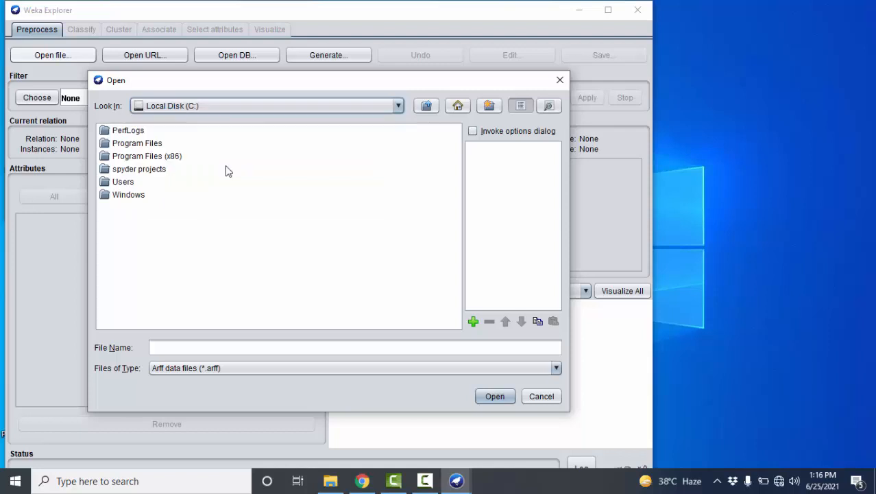
pyautogui.doubleClick(136, 144)
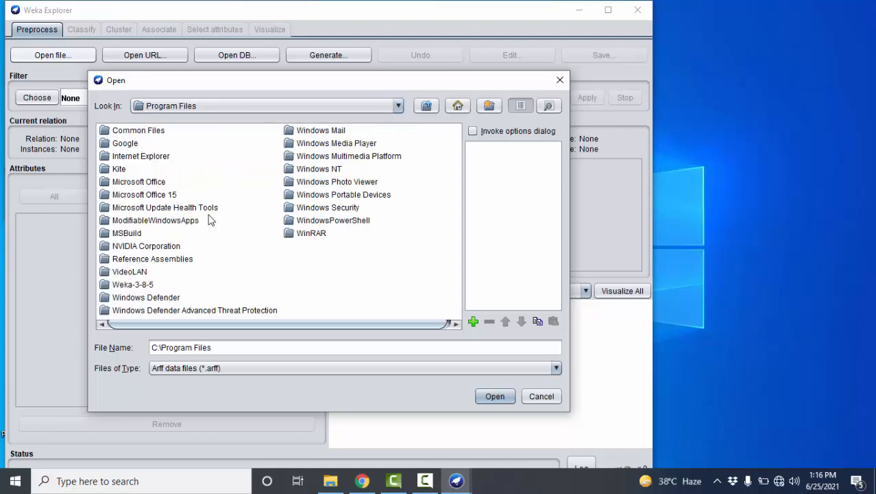
pyautogui.doubleClick(144, 287)
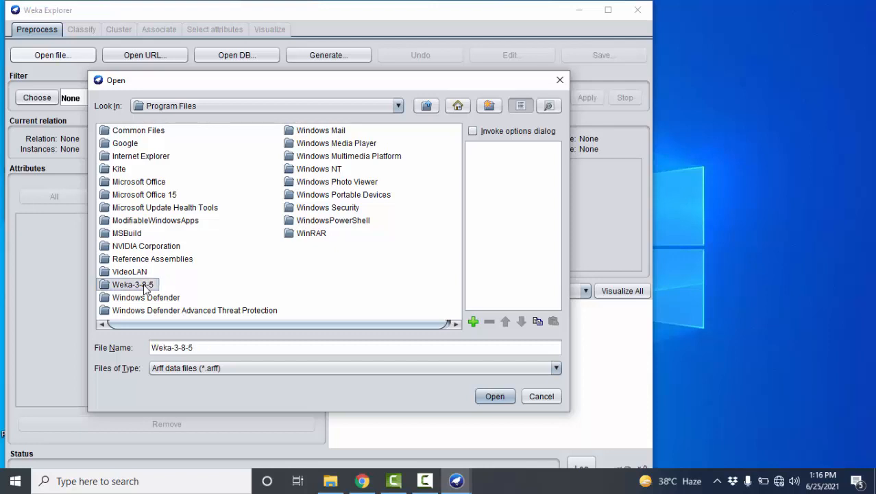
pyautogui.doubleClick(118, 144)
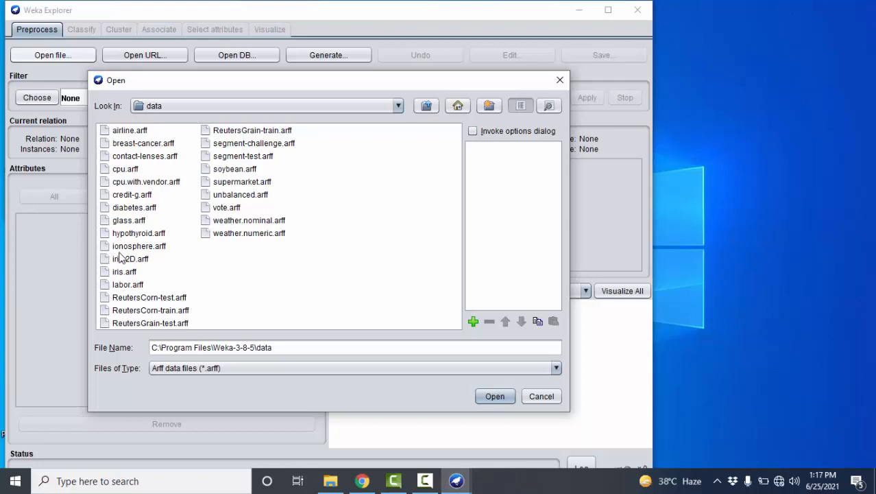
# Load the iris.arff dataset from the data folder.
pyautogui.click(126, 275)
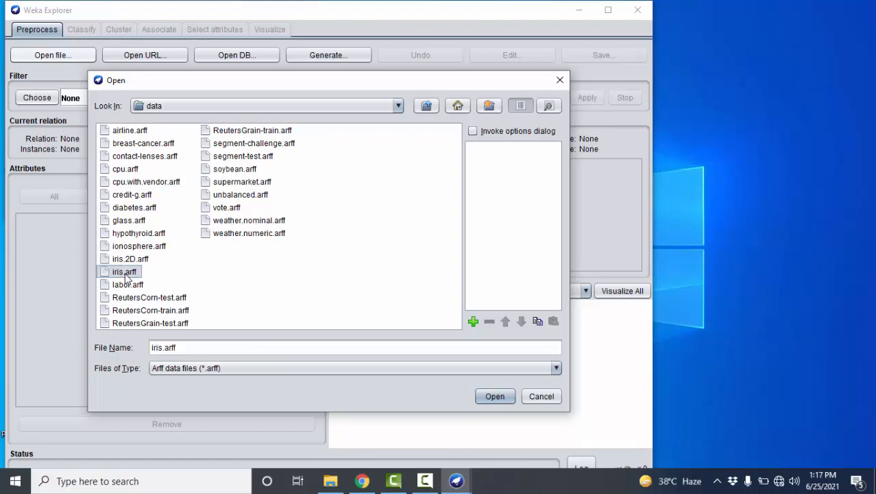
pyautogui.click(126, 272)
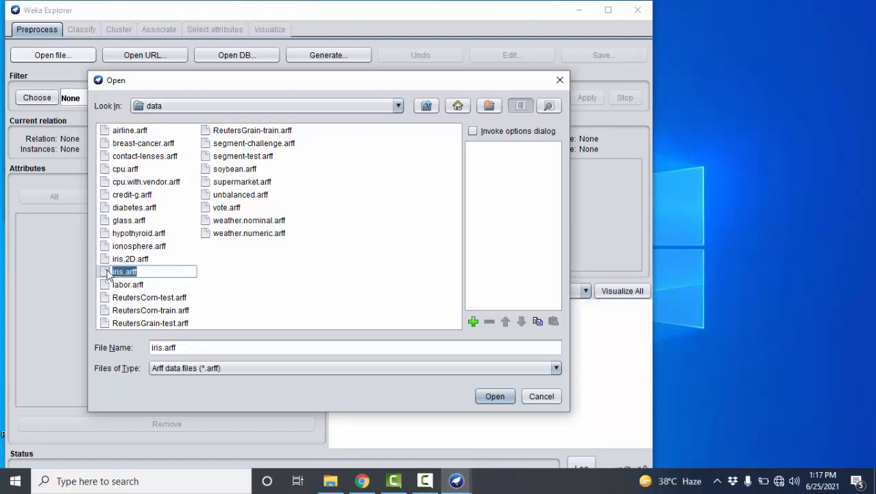
pyautogui.doubleClick(110, 271)
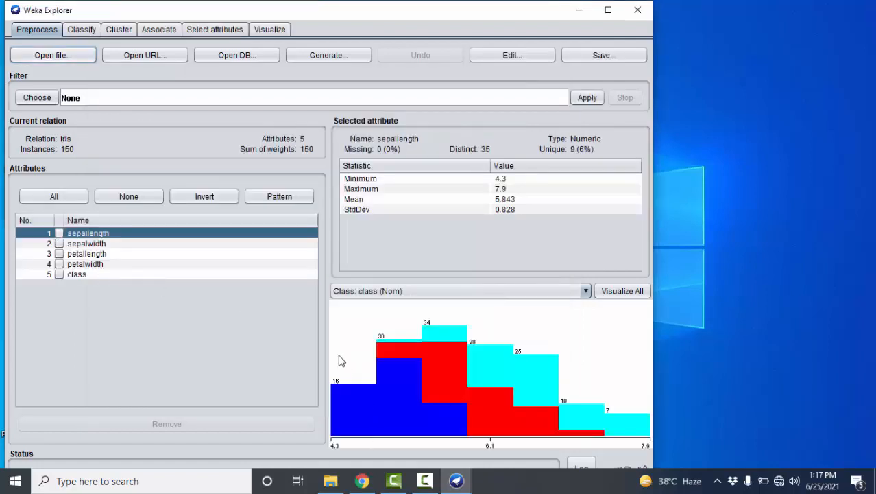
# Examine the statistics and class histograms of the sepallength, sepalwidth, petallength, petalwidth and class attributes.
pyautogui.moveTo(347, 360)
pyautogui.moveTo(449, 388)
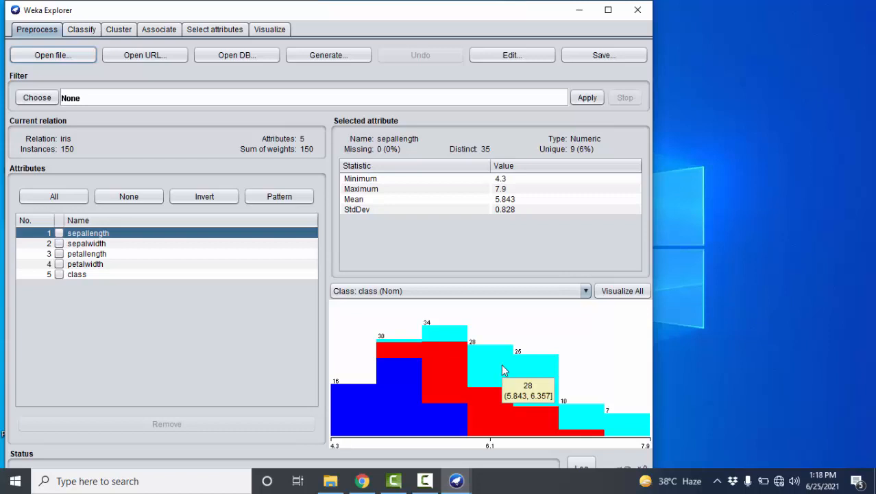
pyautogui.click(85, 245)
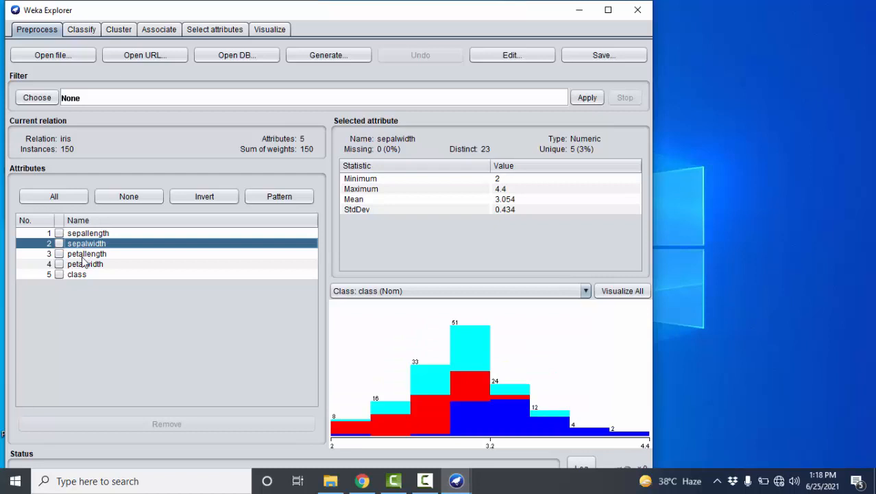
pyautogui.click(83, 258)
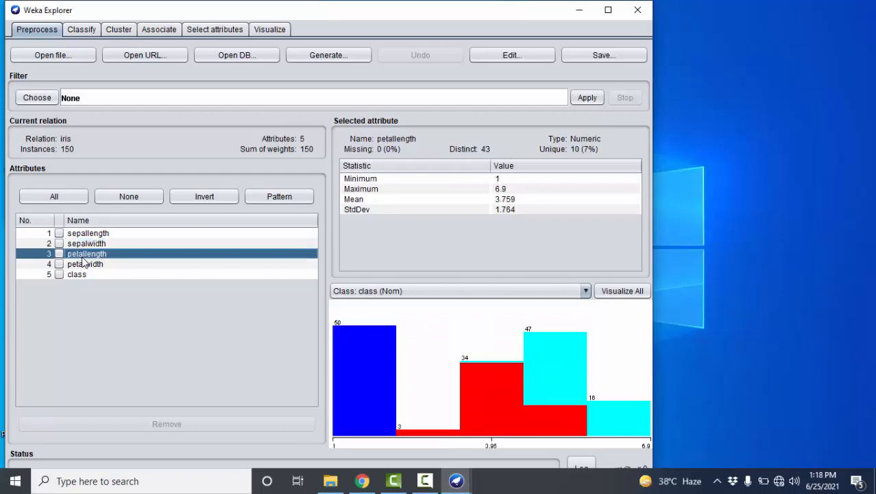
pyautogui.click(82, 265)
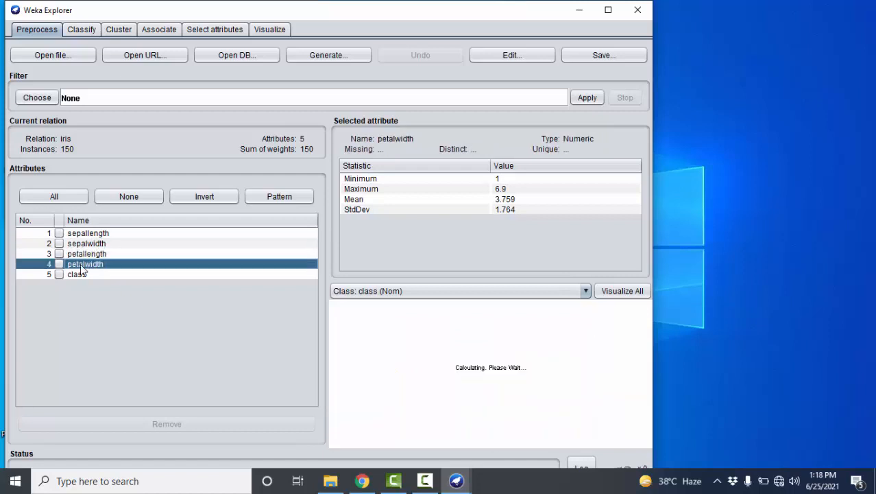
pyautogui.click(79, 275)
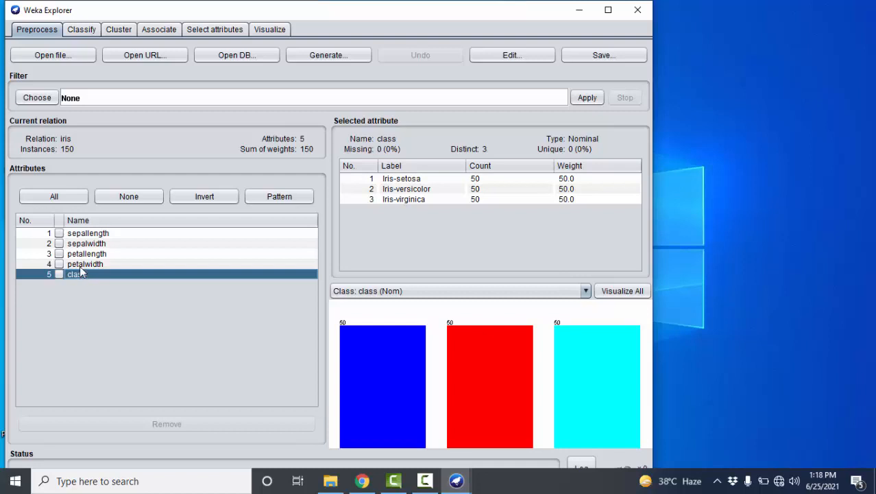
pyautogui.press('Up')
pyautogui.click(79, 255)
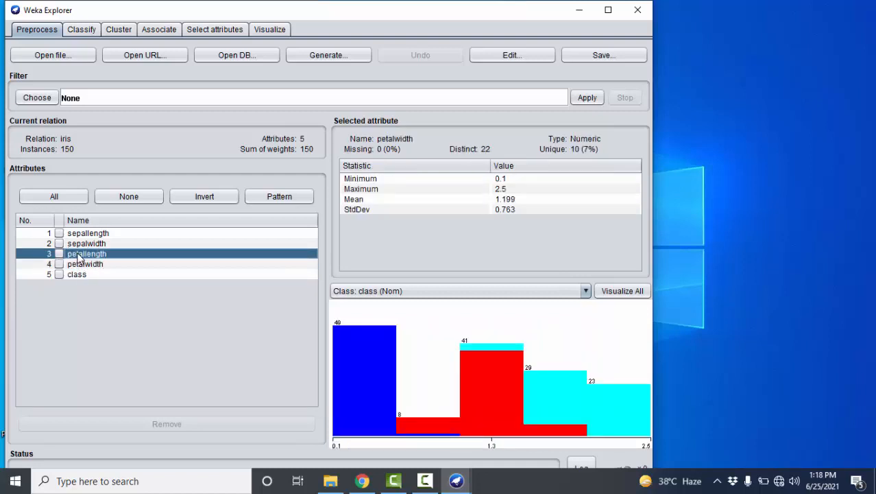
pyautogui.click(77, 244)
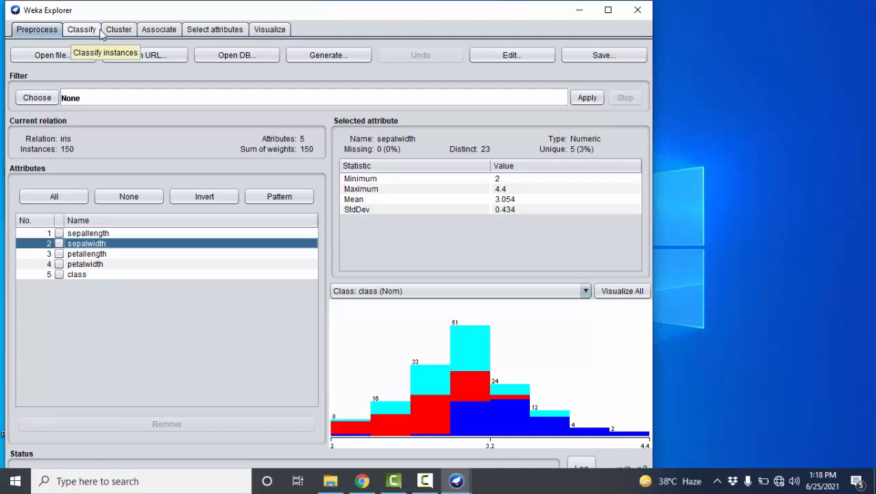
# Show the plot matrix, then view and close the enlarged sepalwidth-versus-class and petallength-versus-petallength plots.
pyautogui.click(269, 32)
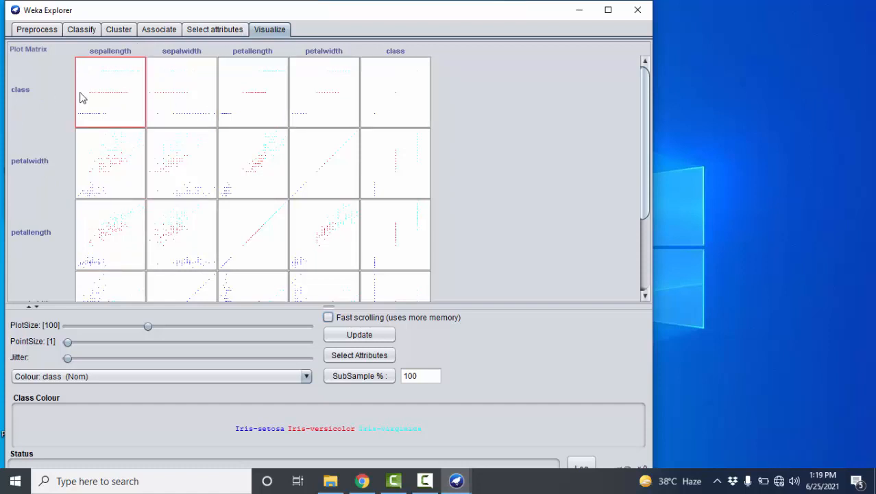
pyautogui.click(173, 108)
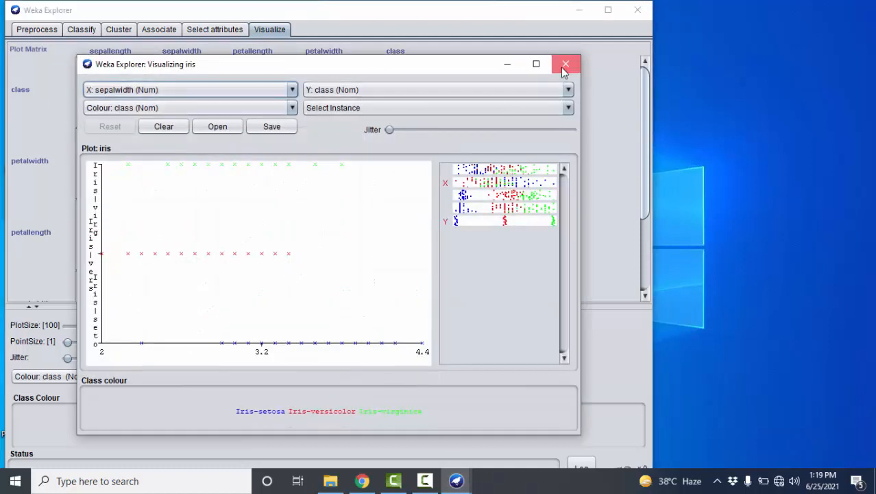
pyautogui.click(564, 66)
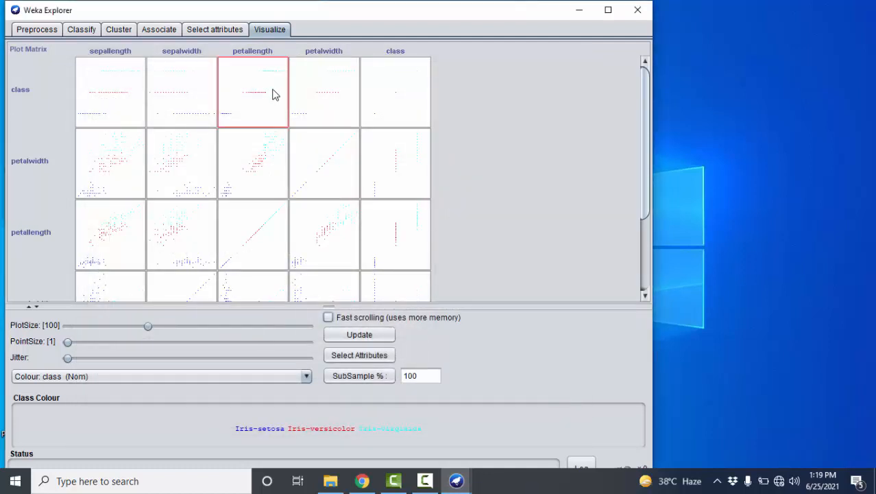
pyautogui.click(267, 231)
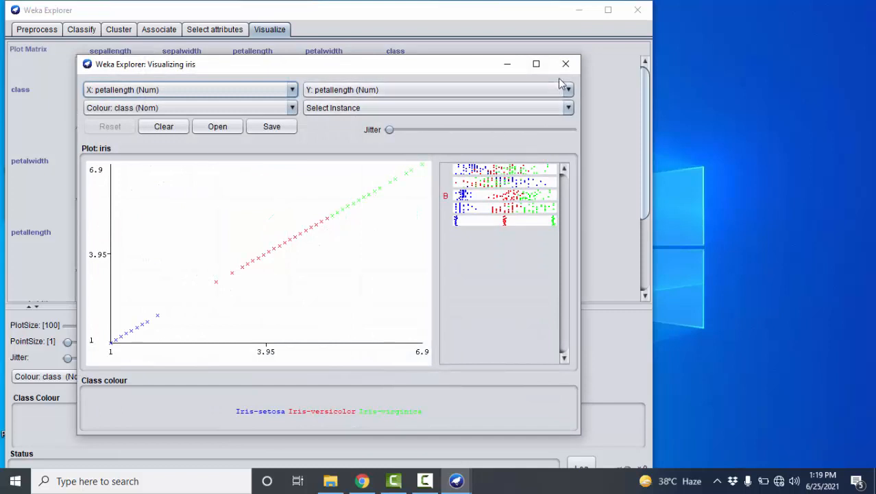
pyautogui.click(565, 64)
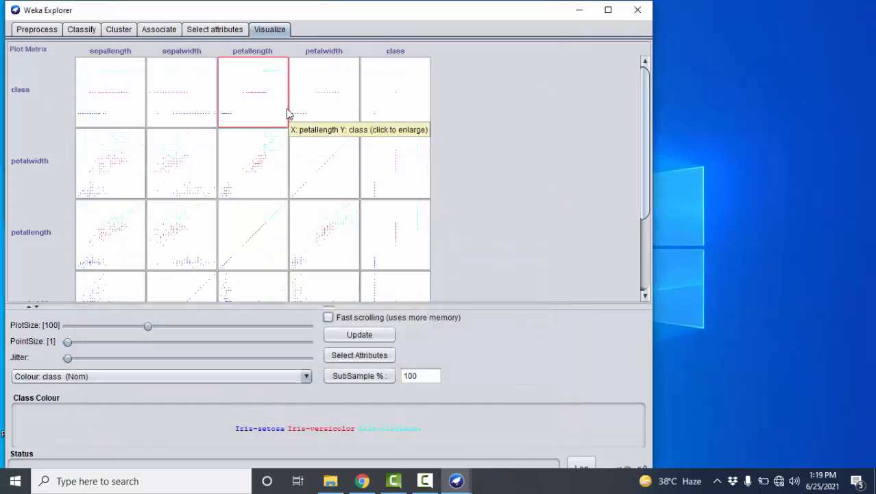
# Enlarge the sepalwidth-versus-petalwidth plot and inspect the instance details of one Iris-versicolor point and one Iris-setosa point.
pyautogui.click(171, 161)
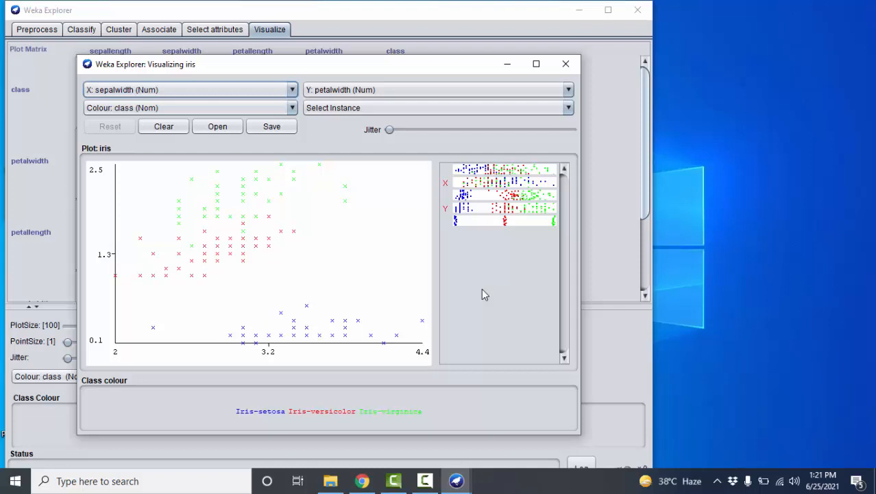
pyautogui.click(244, 229)
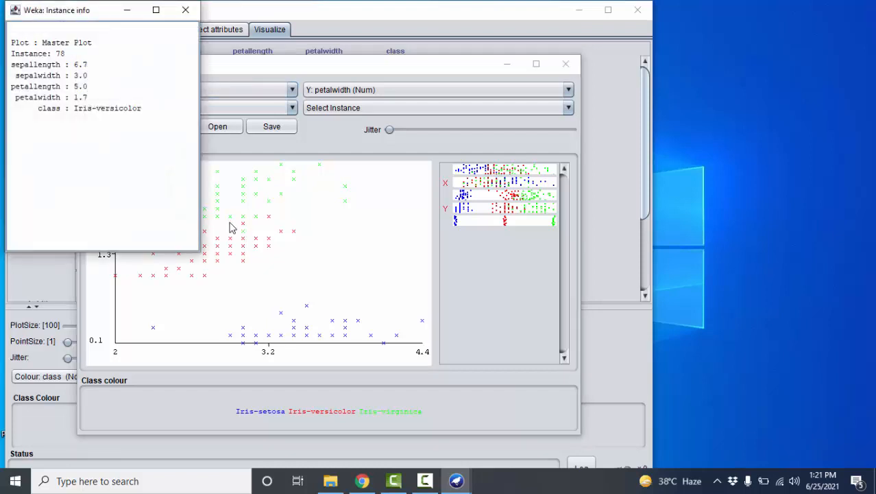
pyautogui.moveTo(77, 20); pyautogui.dragTo(253, 120)
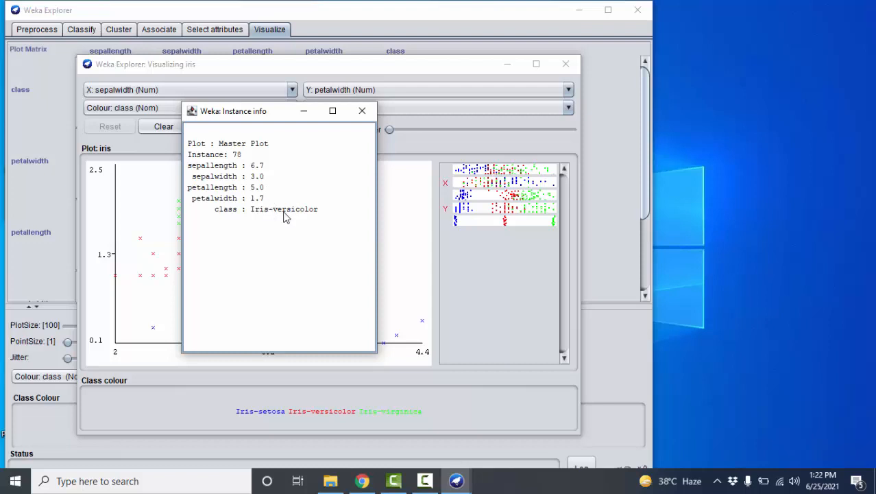
pyautogui.click(362, 111)
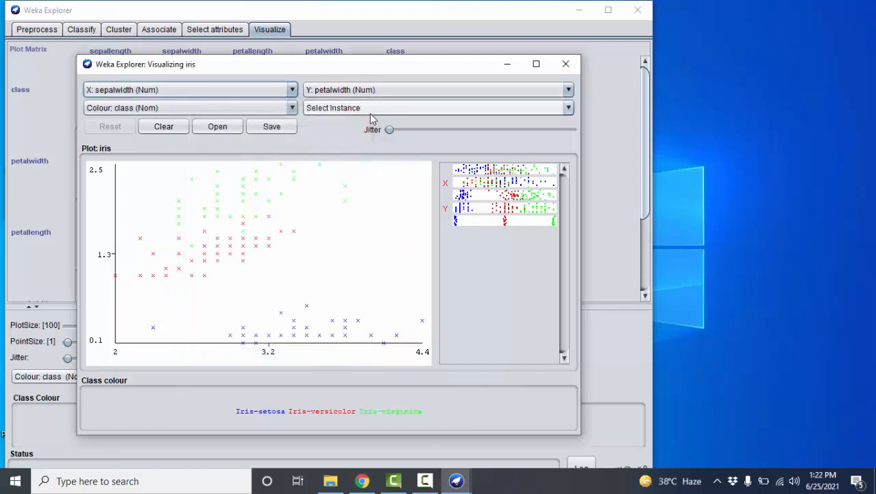
pyautogui.click(345, 331)
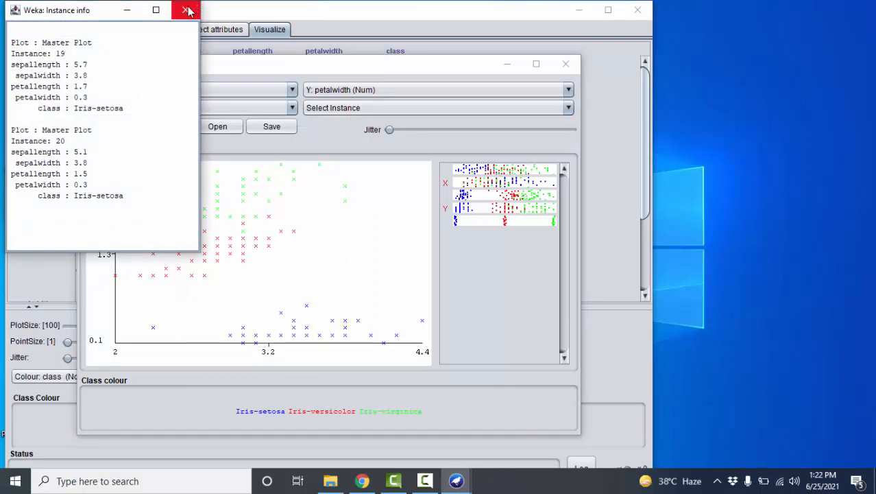
pyautogui.click(188, 11)
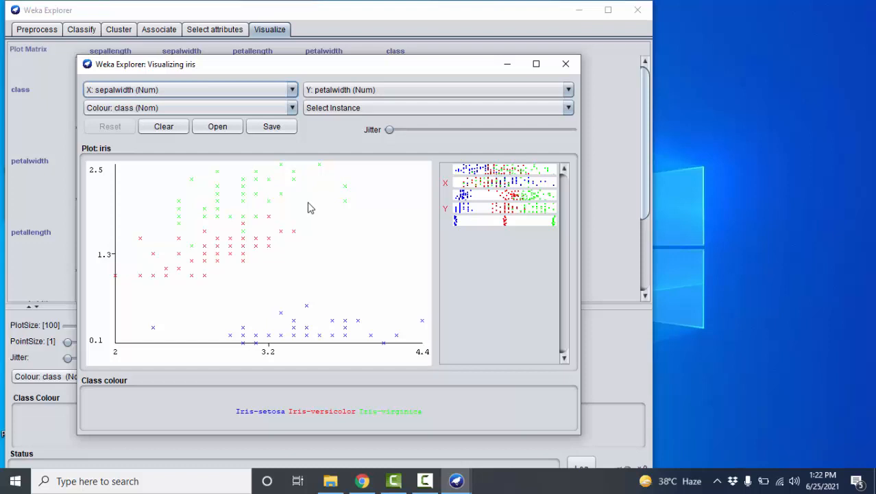
# View the colour swatches offered for the Iris-setosa class in the enlarged plot and dismiss the colour chooser.
pyautogui.click(275, 410)
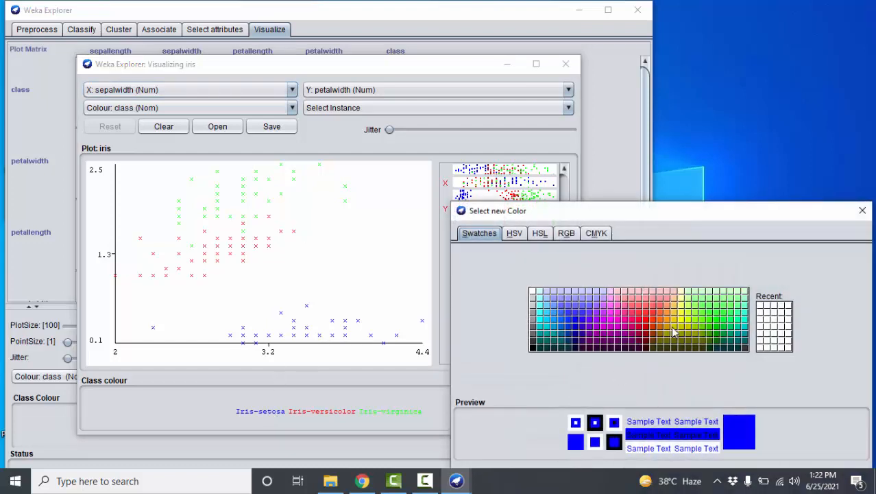
pyautogui.moveTo(673, 217); pyautogui.dragTo(408, 200)
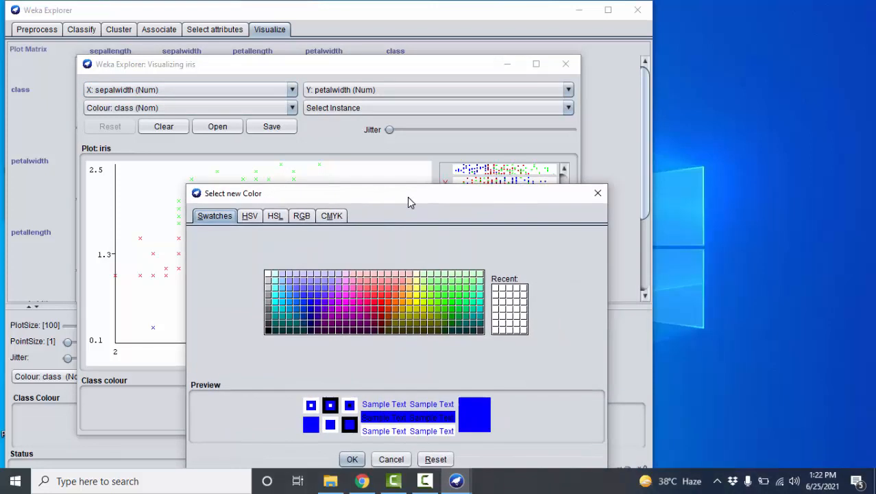
pyautogui.click(598, 194)
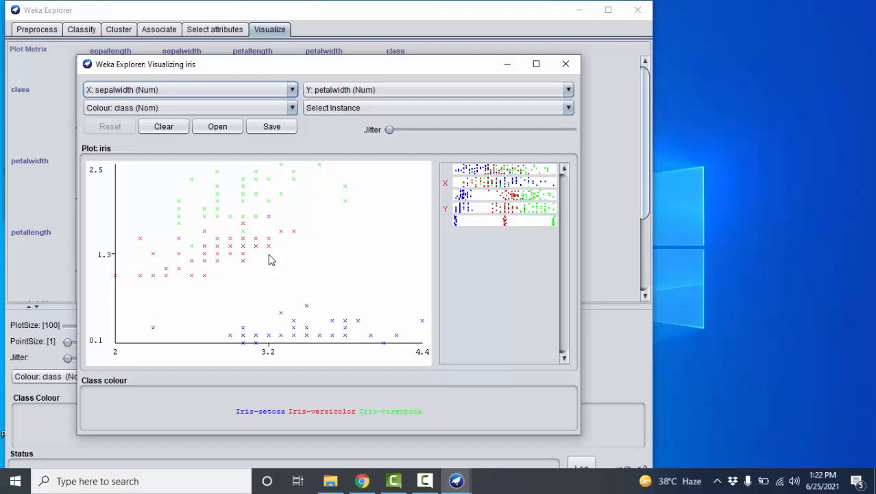
pyautogui.click(389, 130)
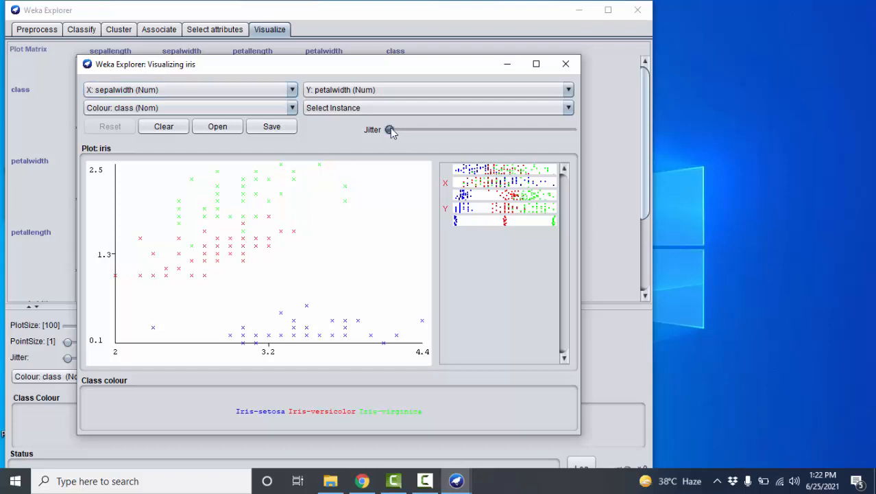
pyautogui.moveTo(391, 131)
pyautogui.mouseDown()
pyautogui.moveTo(443, 151)
pyautogui.moveTo(392, 138)
pyautogui.mouseUp()
pyautogui.click(385, 91)
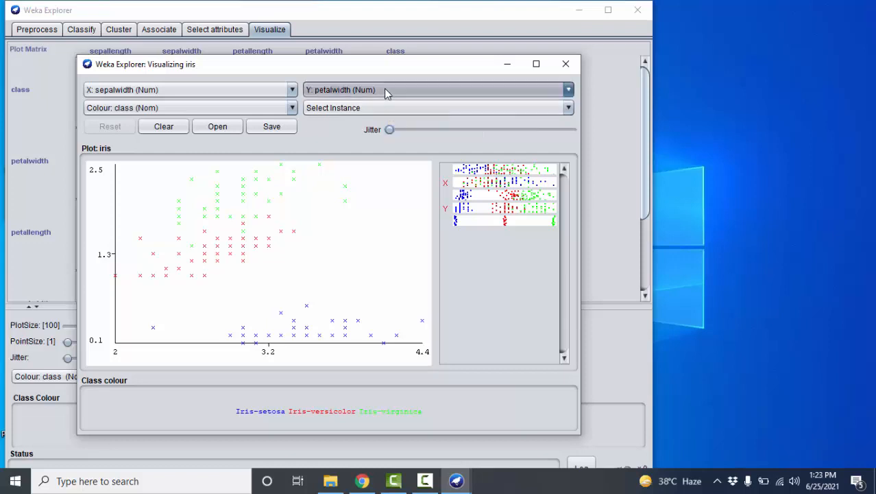
pyautogui.click(385, 92)
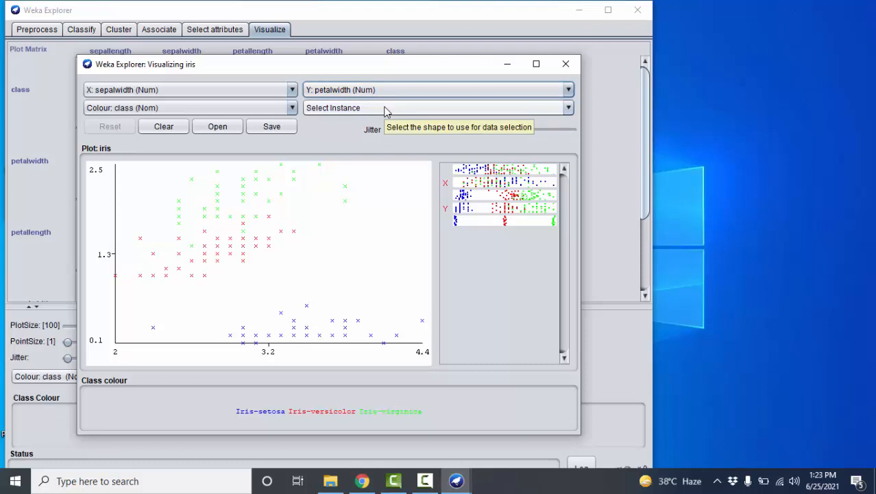
# Filter the enlarged plot to the points inside a rectangle spanning sepalwidth about 2.5 to 3.4 and petalwidth about 1.5 to 1.9.
pyautogui.click(384, 109)
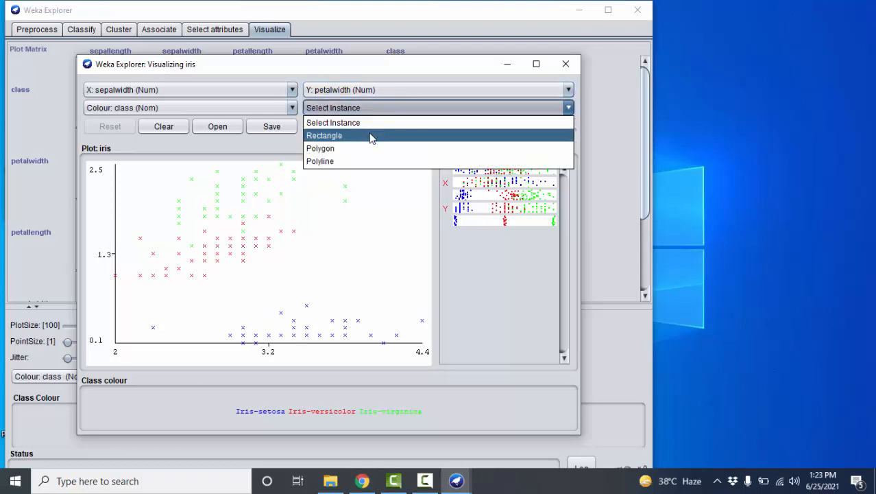
pyautogui.click(371, 136)
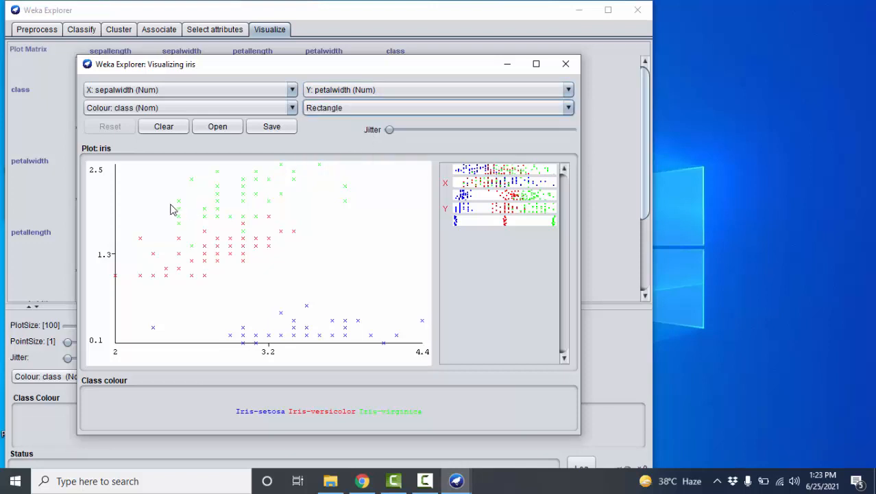
pyautogui.moveTo(171, 204); pyautogui.dragTo(311, 242)
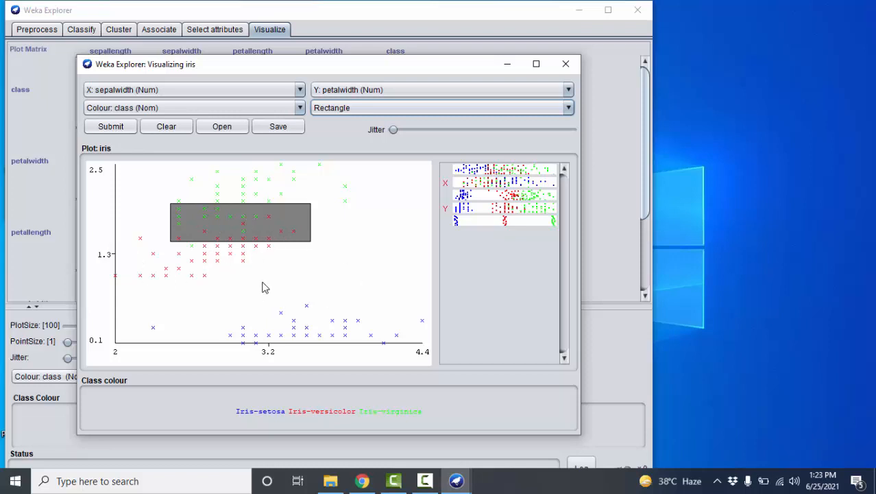
pyautogui.click(109, 128)
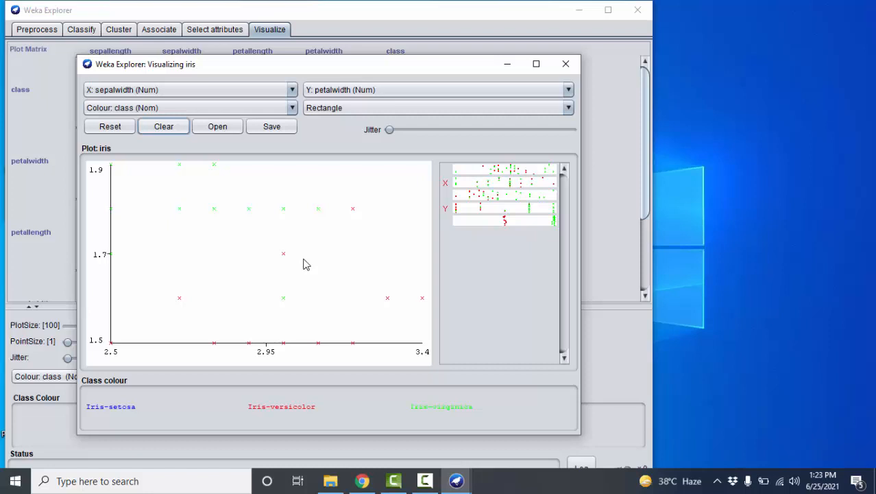
# View the save options for the filtered plot data, cancel without saving and close the enlarged plot.
pyautogui.click(272, 127)
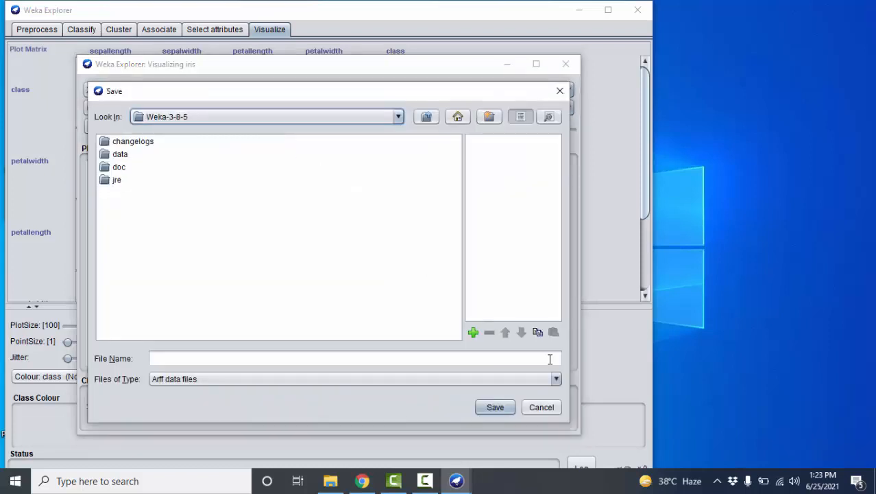
pyautogui.click(542, 407)
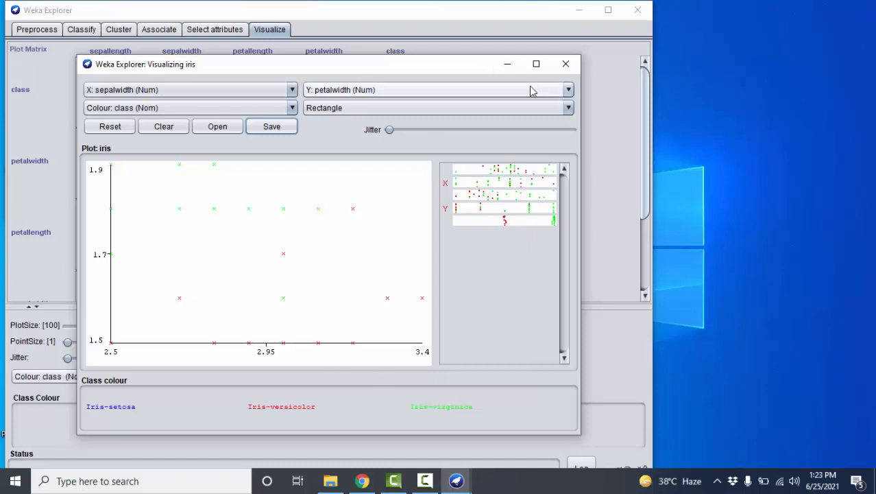
pyautogui.click(565, 64)
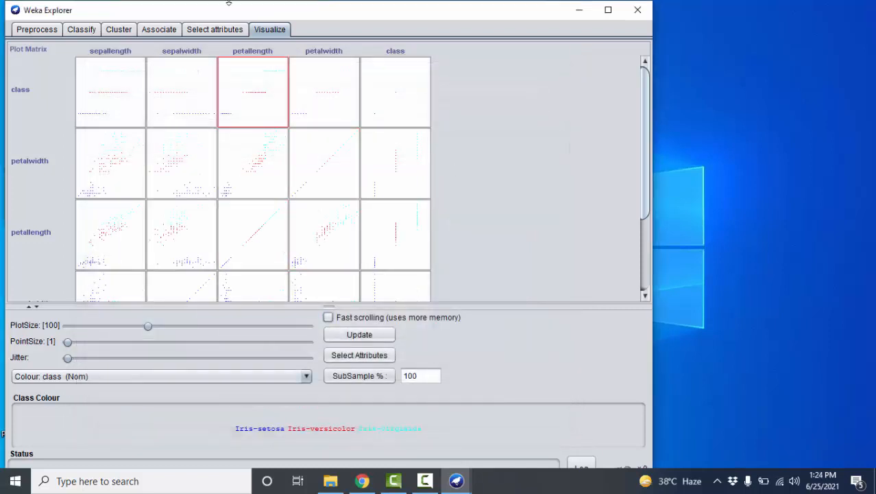
# View the class attribute choices for the preprocessing histogram and examine the petallength and petalwidth statistics and histograms.
pyautogui.click(38, 31)
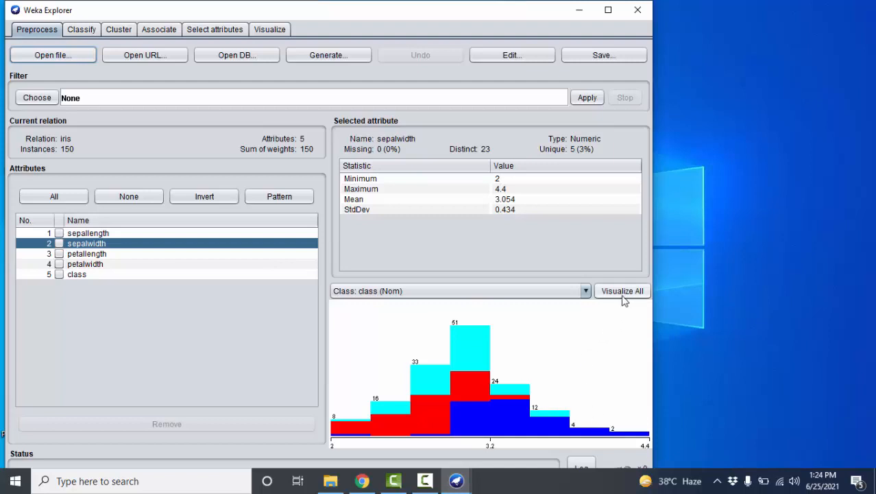
pyautogui.click(586, 292)
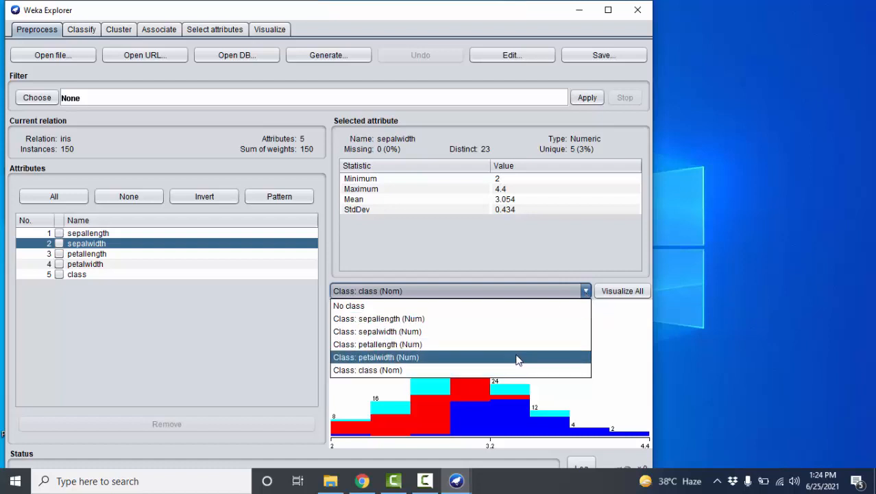
pyautogui.click(617, 358)
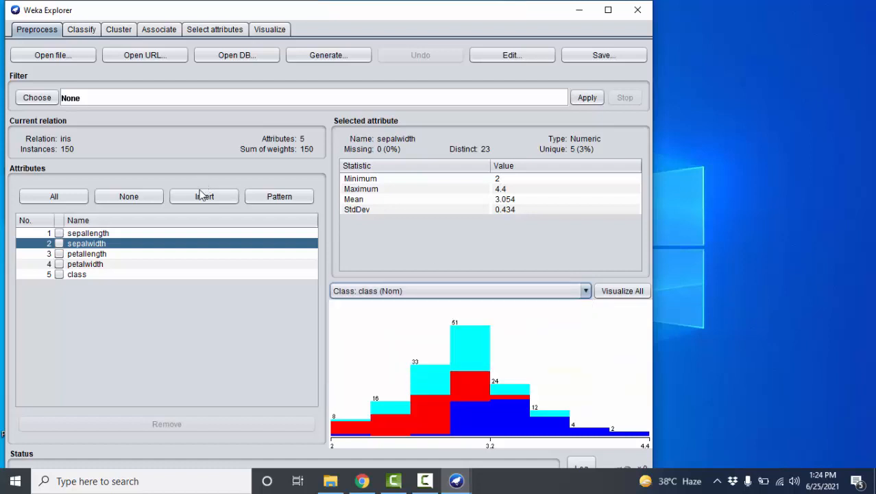
pyautogui.click(79, 255)
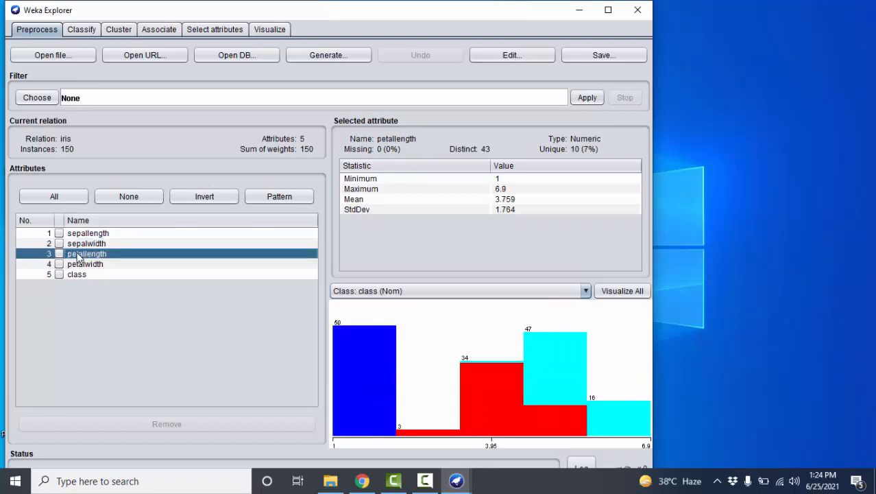
pyautogui.click(81, 264)
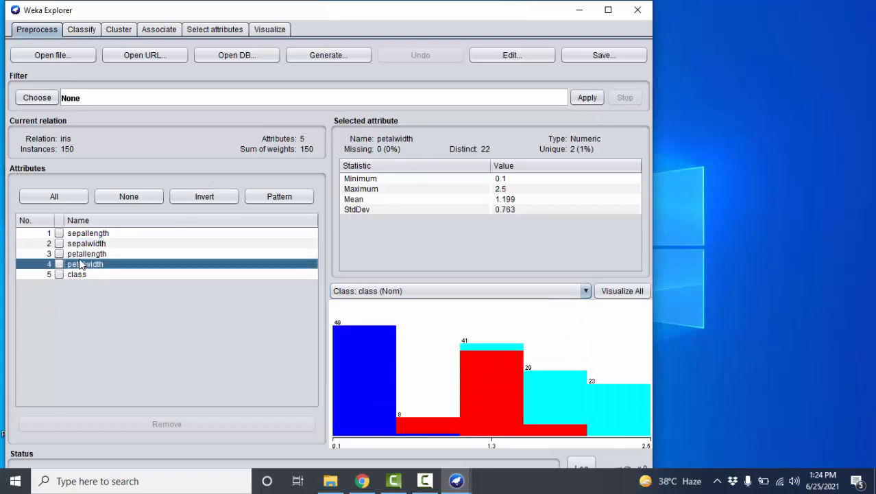
# Show the histograms of all attributes together, examine them and close their window.
pyautogui.click(625, 291)
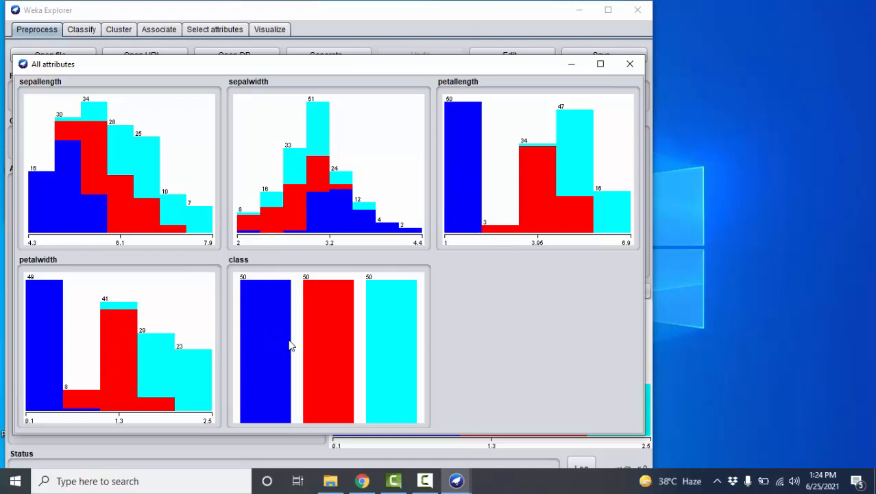
pyautogui.moveTo(289, 345)
pyautogui.click(630, 65)
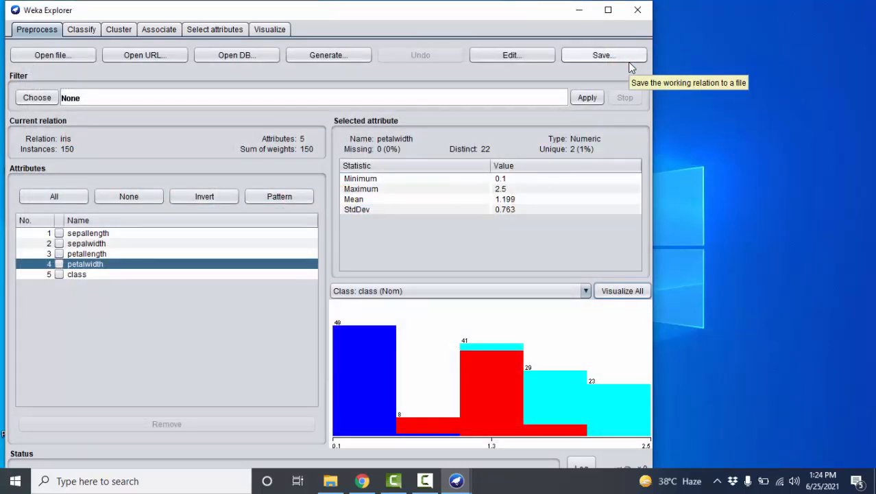
# Choose the J48 tree classifier and run it on the iris data with 10-fold cross-validation.
pyautogui.click(79, 30)
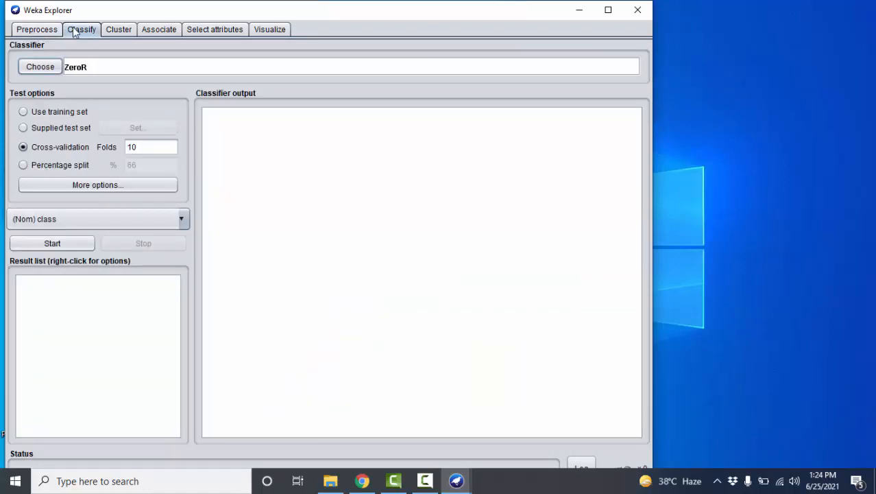
pyautogui.click(50, 72)
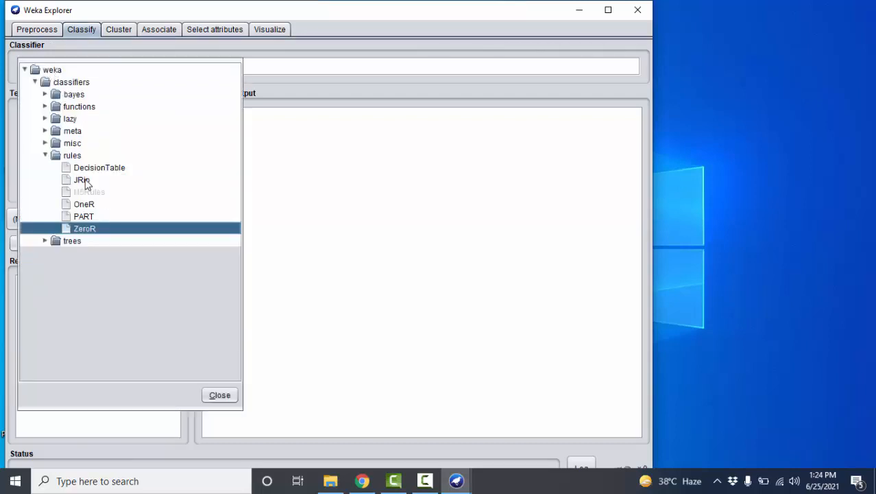
pyautogui.click(46, 156)
pyautogui.click(45, 168)
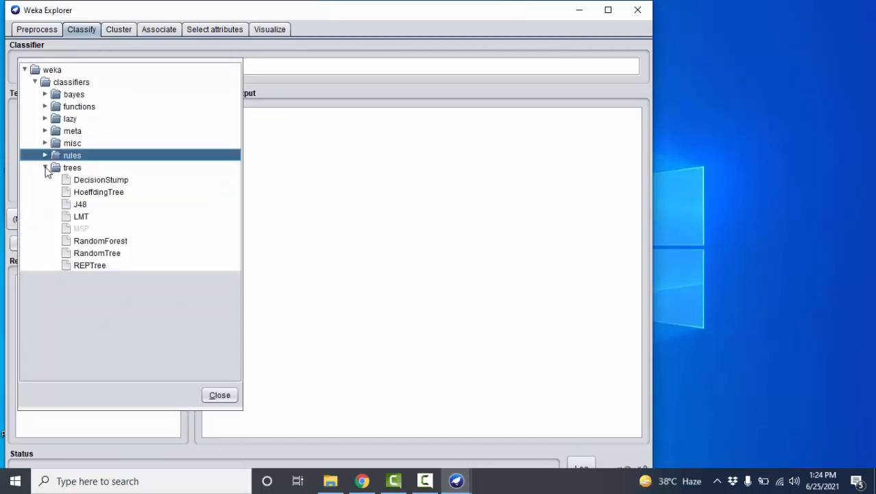
pyautogui.click(69, 204)
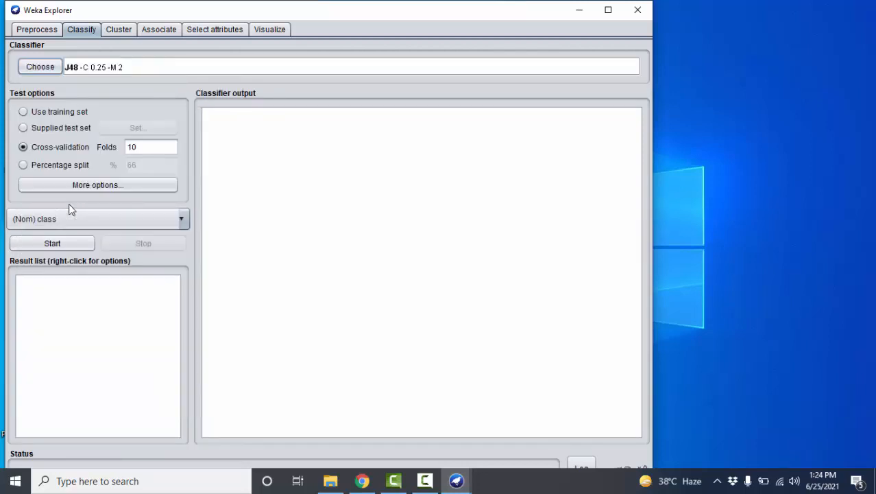
pyautogui.click(61, 243)
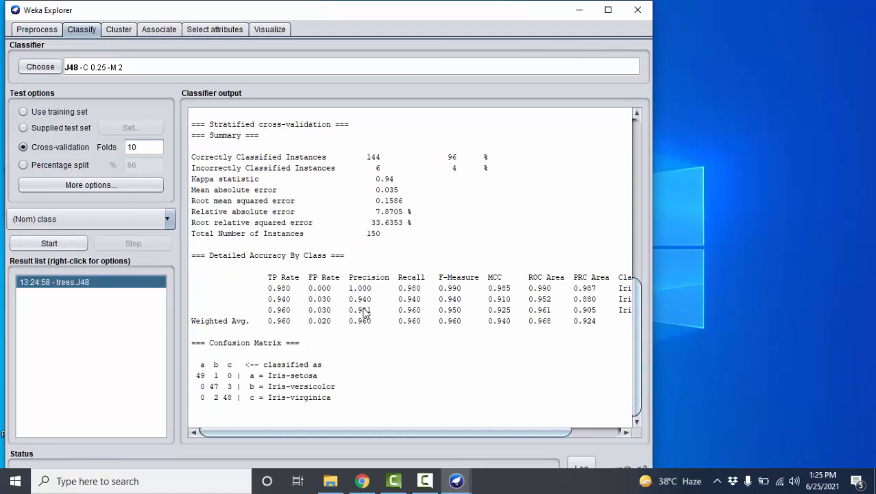
# Return to the plot matrix, enlarge the sepalwidth-versus-petalwidth plot to review it and close it again.
pyautogui.click(265, 36)
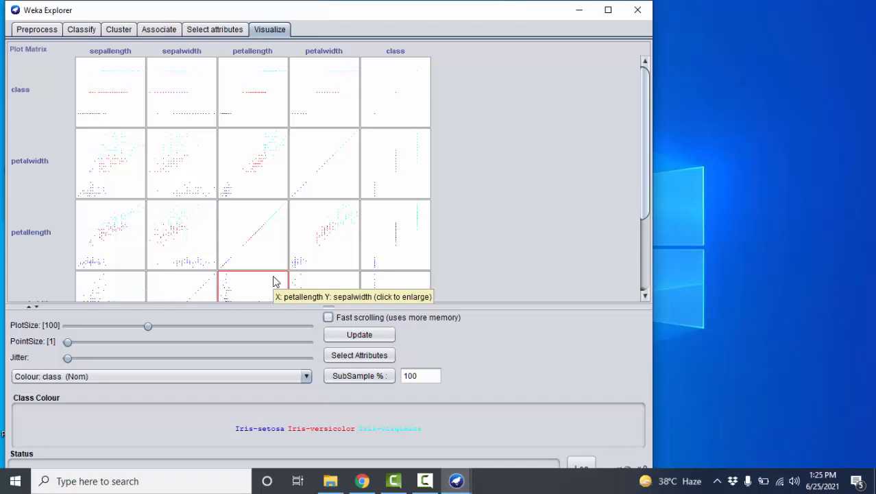
pyautogui.click(191, 174)
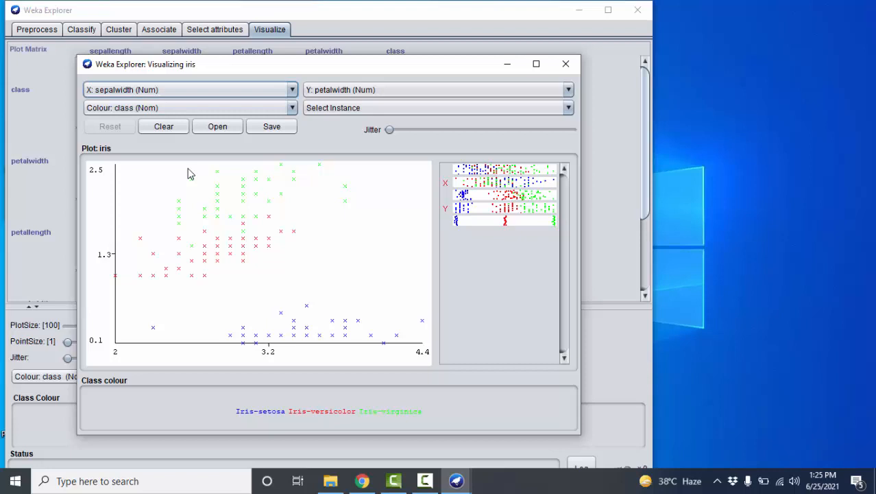
pyautogui.click(564, 65)
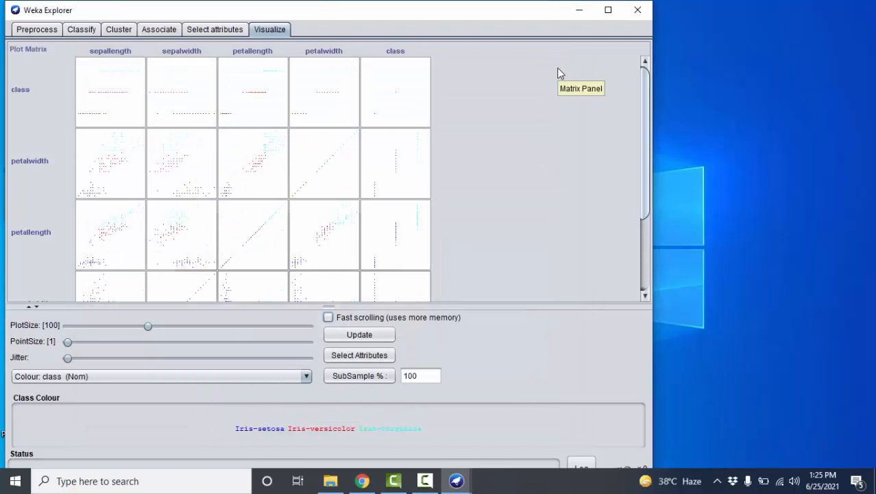